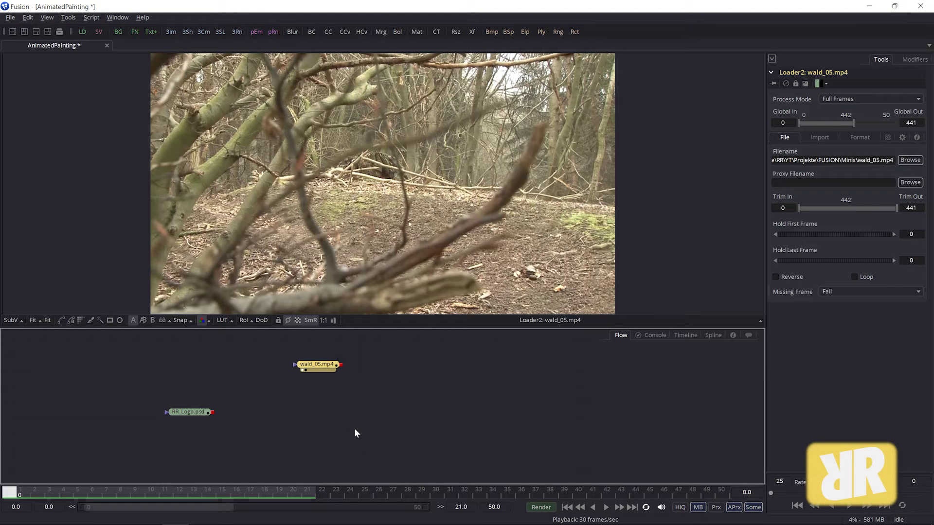
# Nudge the forest node, then view RR_Logo.psd alone in the viewer.
pyautogui.moveTo(328, 368); pyautogui.dragTo(340, 369)
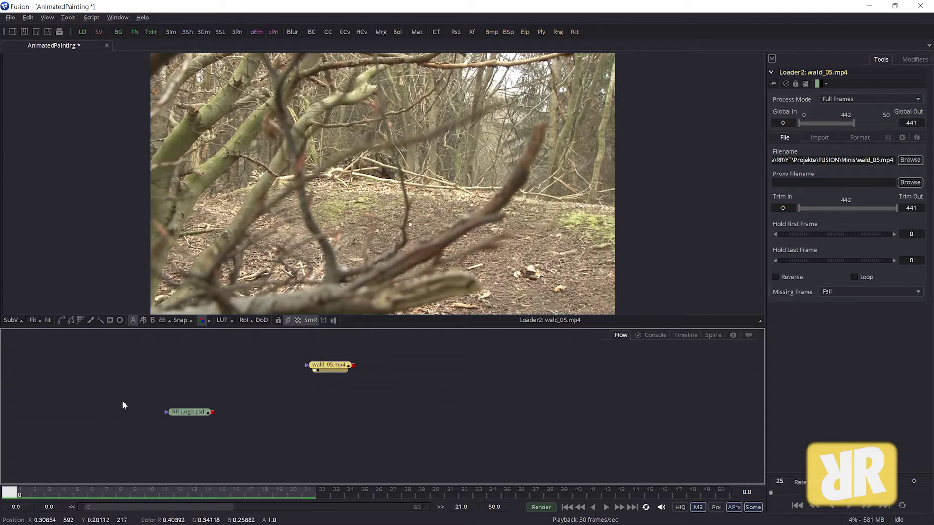
pyautogui.click(197, 414)
pyautogui.click(196, 415)
pyautogui.press('1')
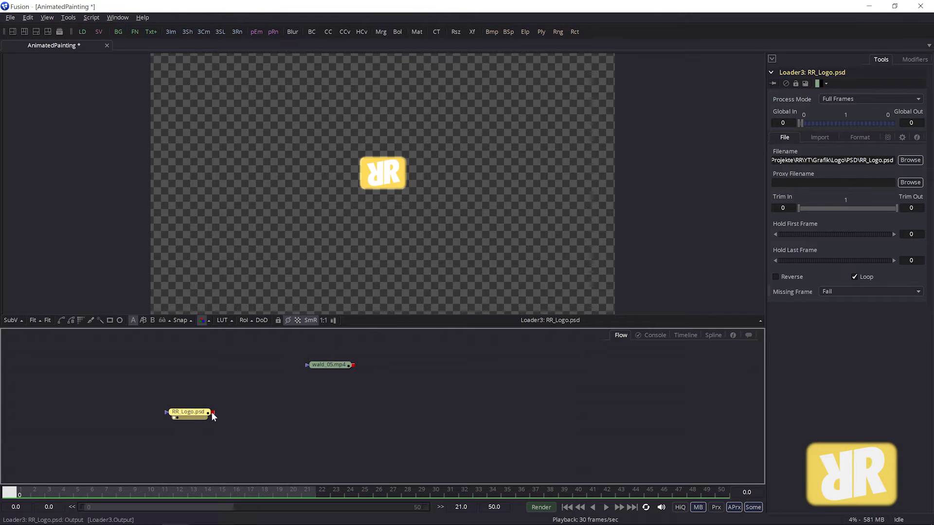
# Merge RR_Logo.psd onto wald_05.mp4 as Merge1, view it, and reselect the logo loader.
pyautogui.moveTo(212, 412); pyautogui.dragTo(352, 366)
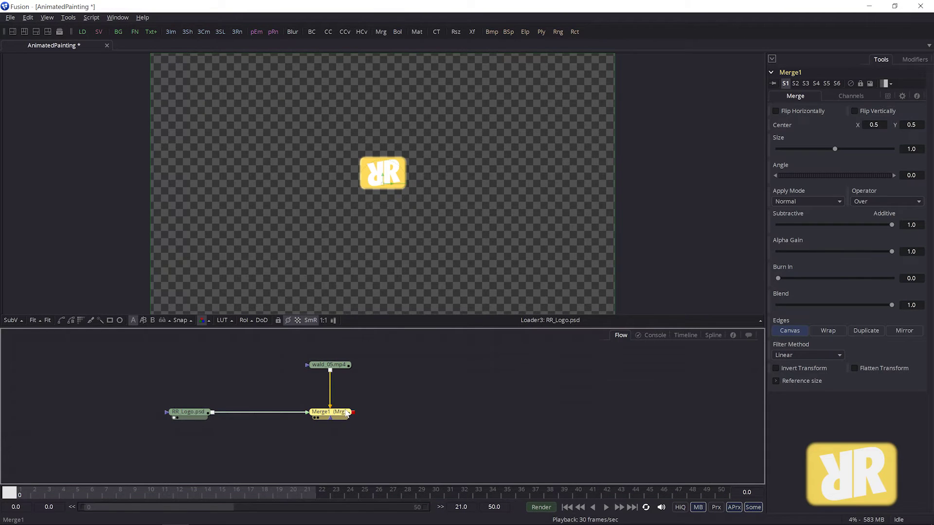
pyautogui.press('1')
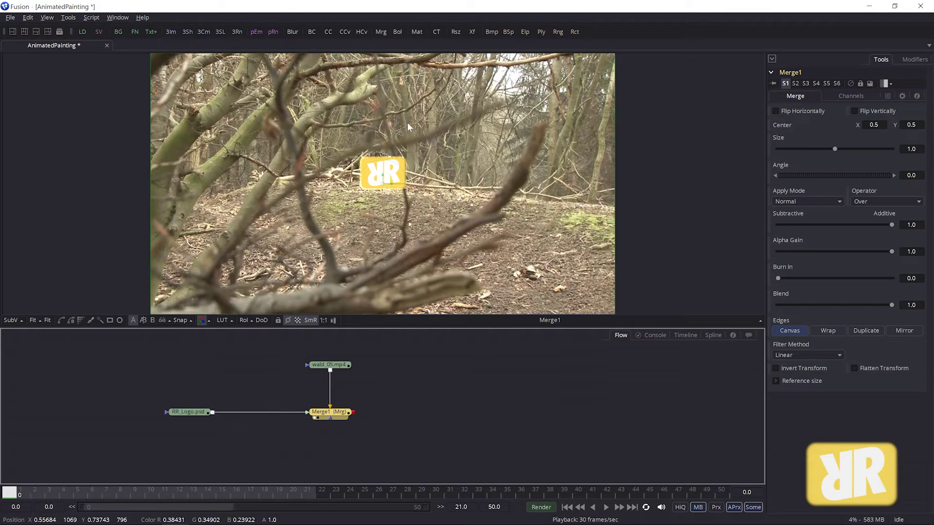
pyautogui.click(192, 413)
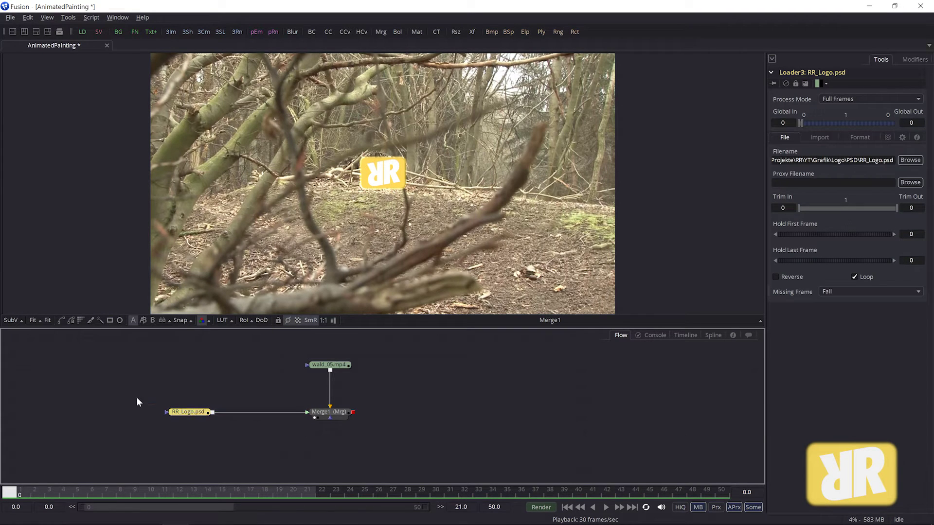
# Move MaskPaint1 above the logo loader and enable Invert in its Mask settings.
pyautogui.click(91, 321)
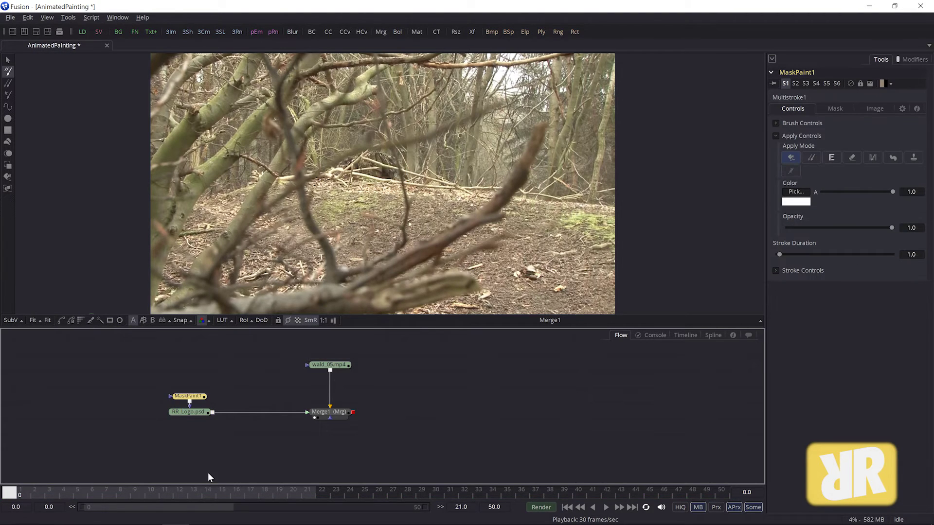
pyautogui.moveTo(189, 397); pyautogui.dragTo(191, 371)
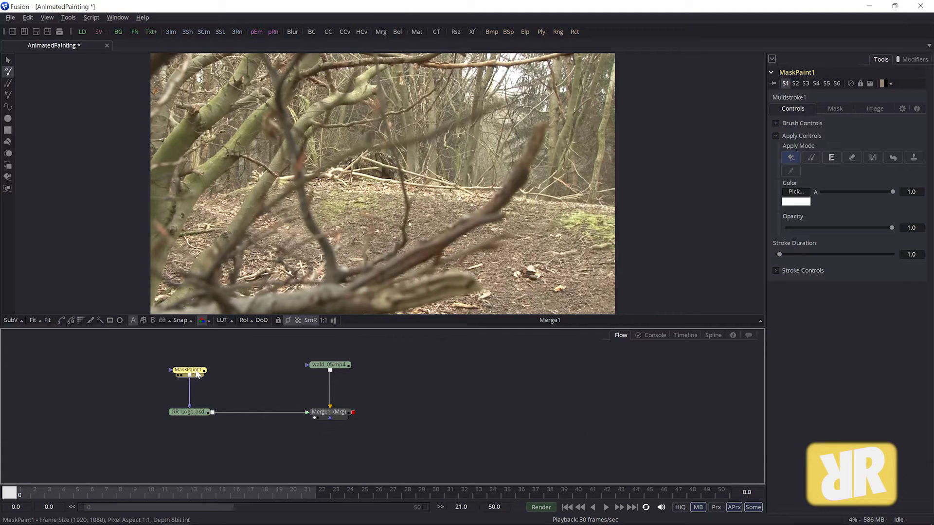
pyautogui.click(834, 108)
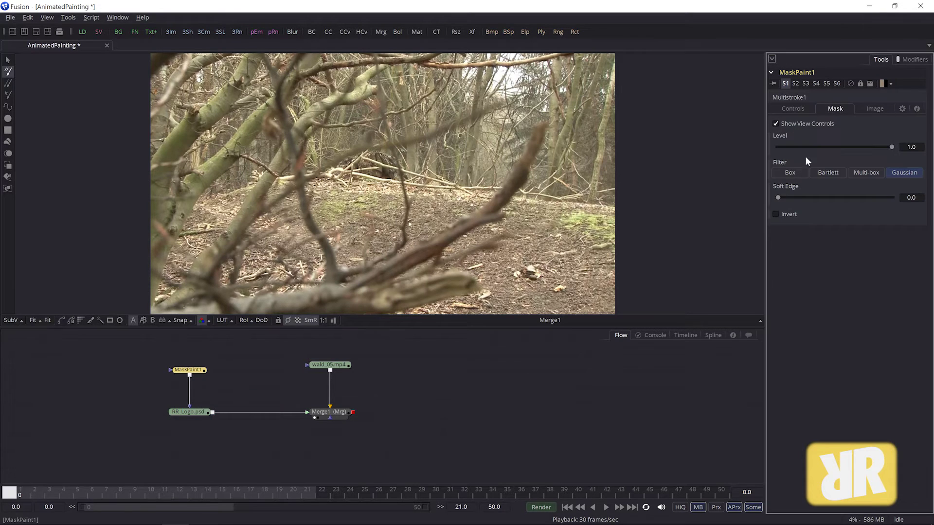
pyautogui.click(776, 214)
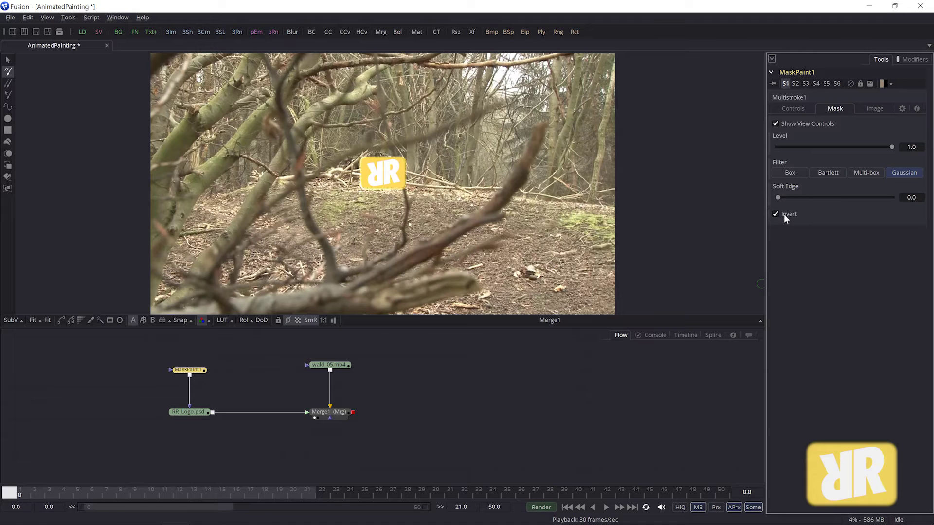
# Draw a ten-point zigzag PolylineStroke across the RR logo.
pyautogui.click(9, 107)
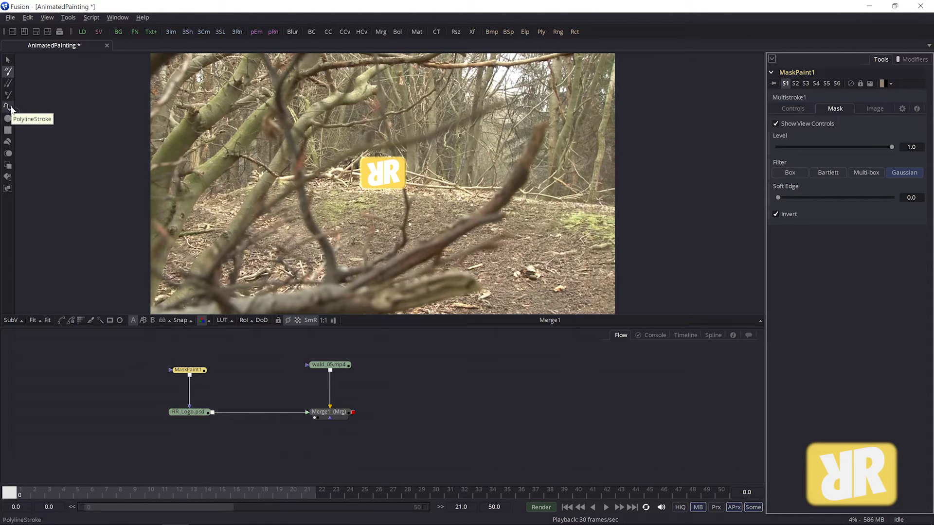
pyautogui.click(8, 106)
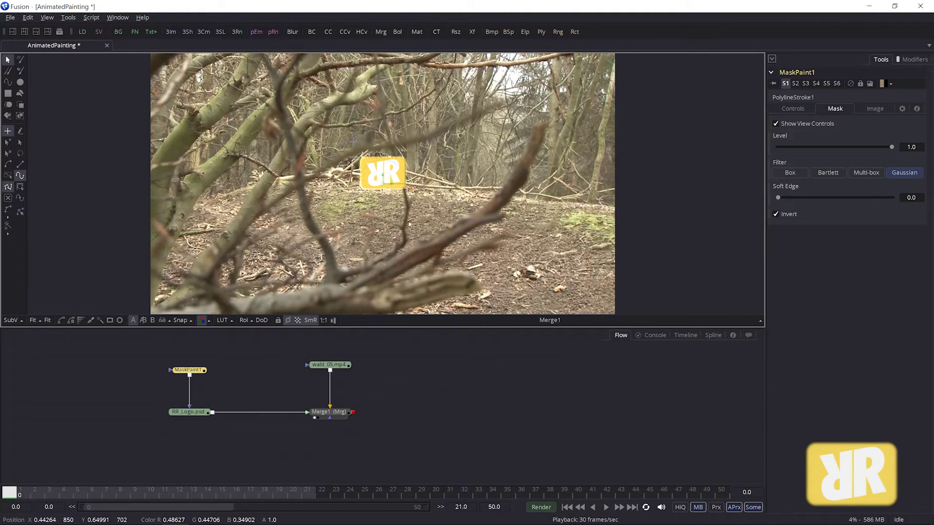
pyautogui.click(361, 212)
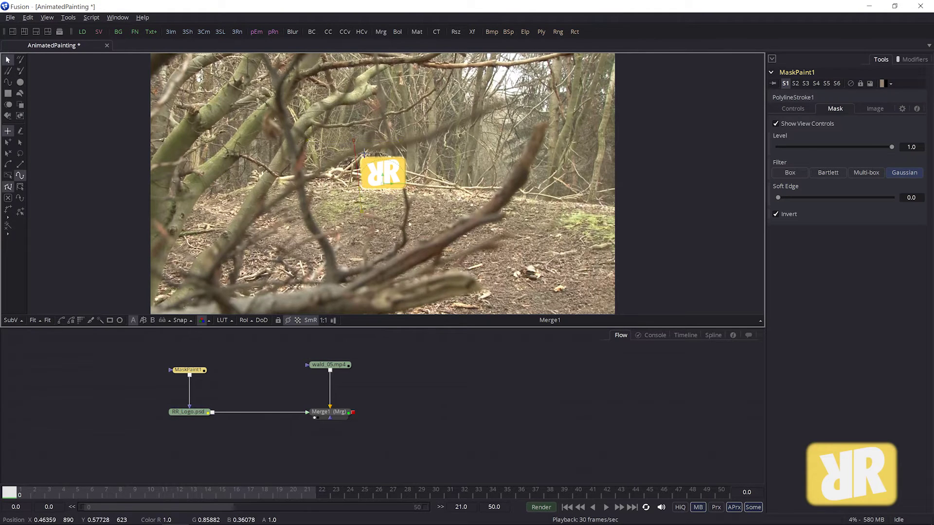
pyautogui.click(364, 151)
pyautogui.click(369, 196)
pyautogui.click(373, 153)
pyautogui.click(377, 177)
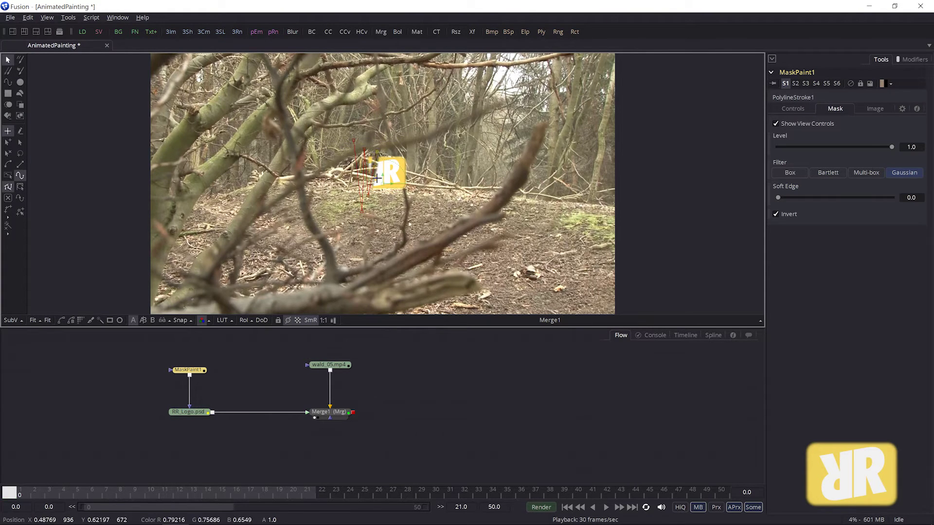
pyautogui.click(381, 194)
pyautogui.click(376, 152)
pyautogui.click(385, 119)
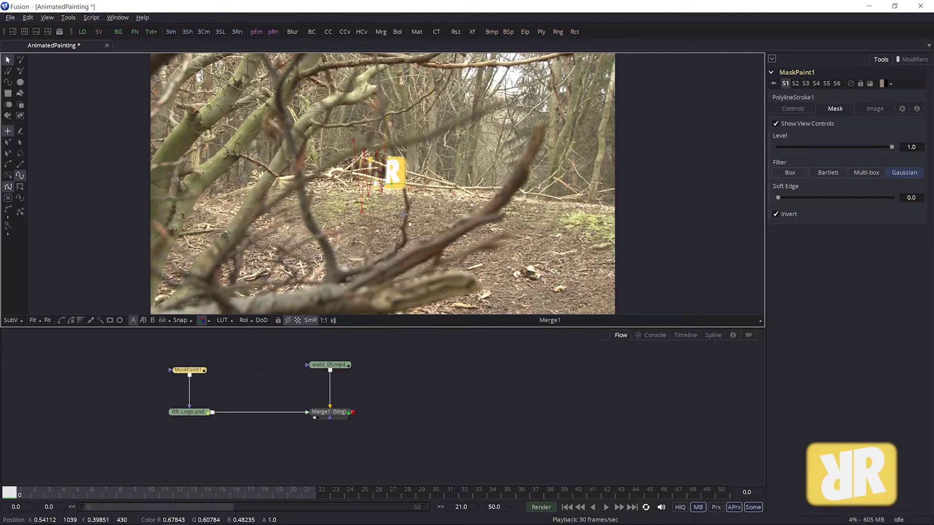
pyautogui.click(401, 212)
pyautogui.click(398, 146)
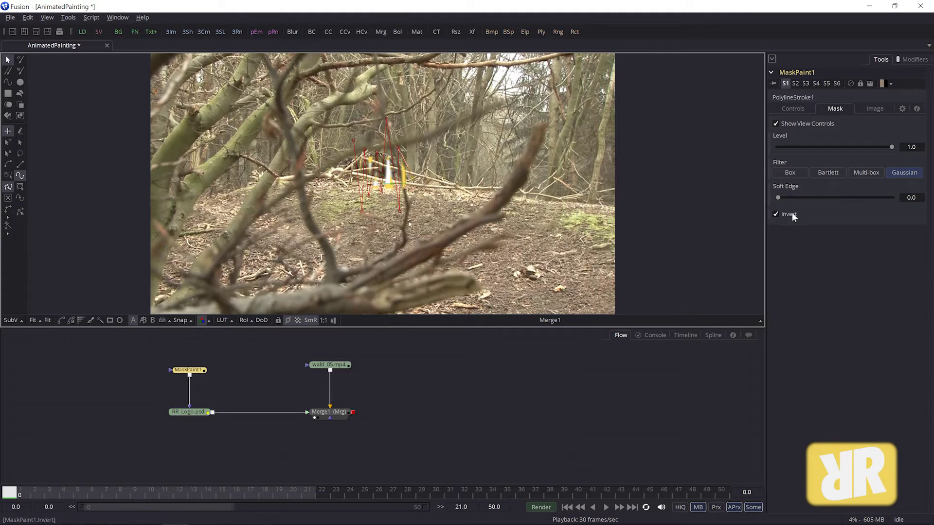
# Widen the stroke's Brush Controls Size to about 0.069, checking the Mask settings.
pyautogui.click(793, 108)
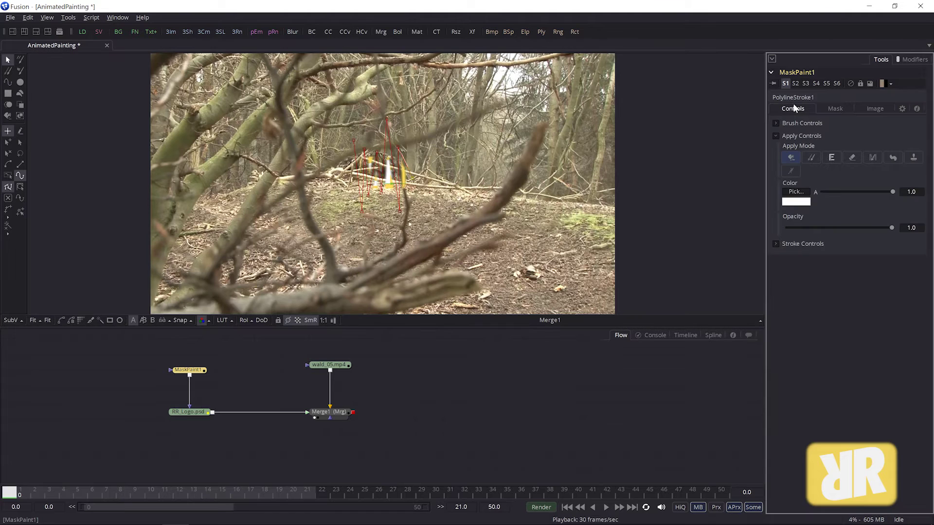
pyautogui.click(777, 123)
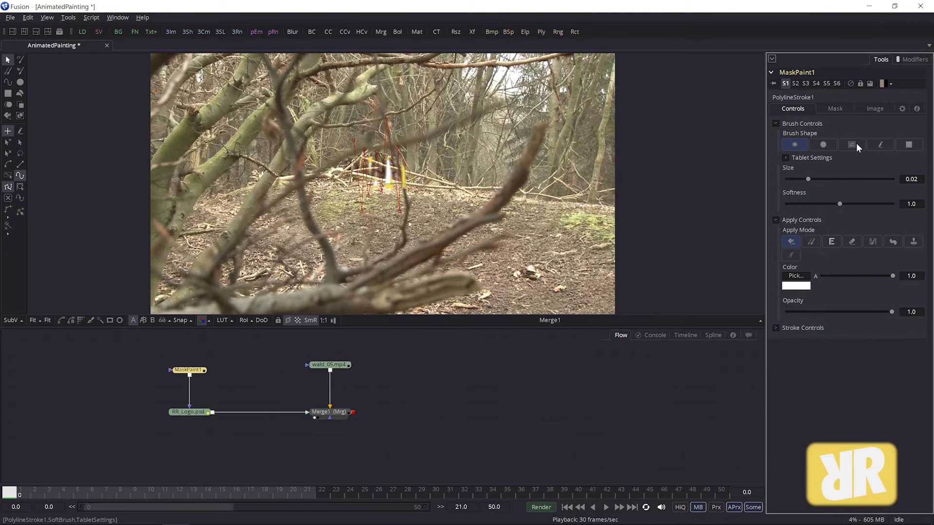
pyautogui.moveTo(808, 178); pyautogui.dragTo(859, 179)
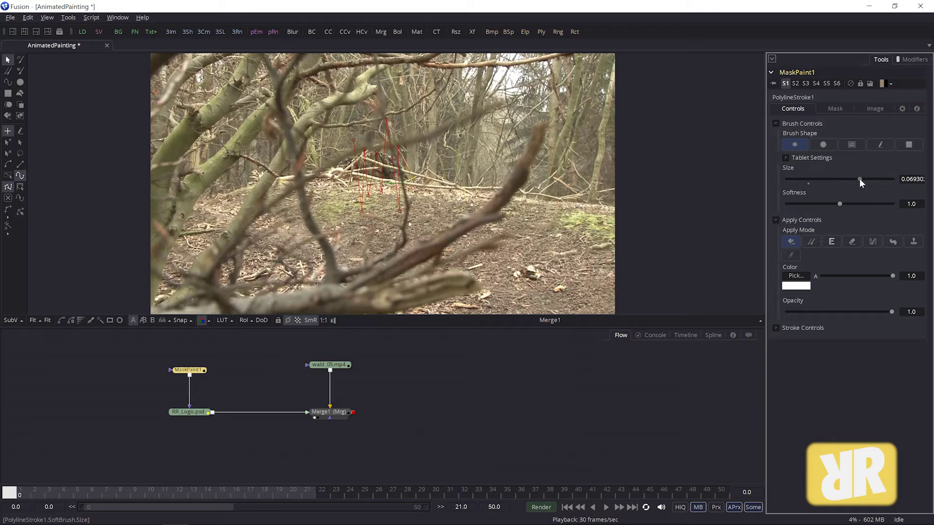
pyautogui.click(837, 109)
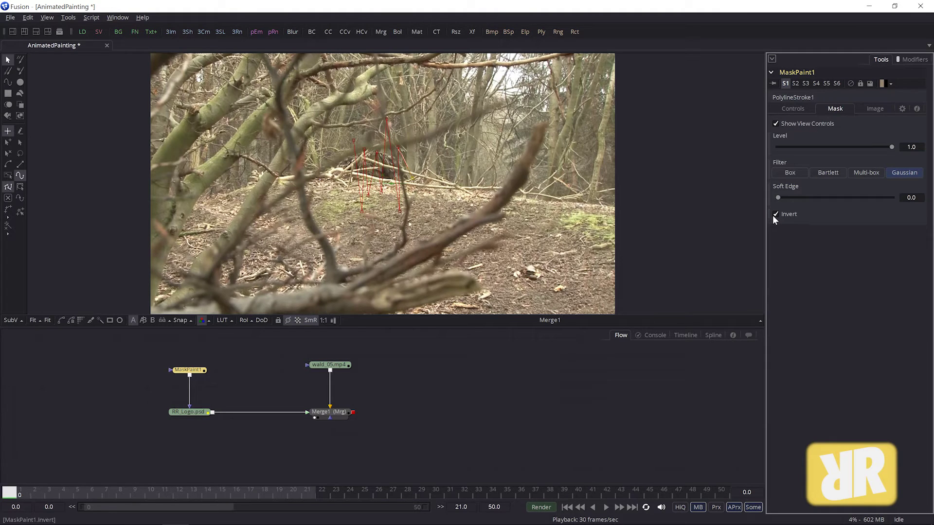
pyautogui.click(796, 109)
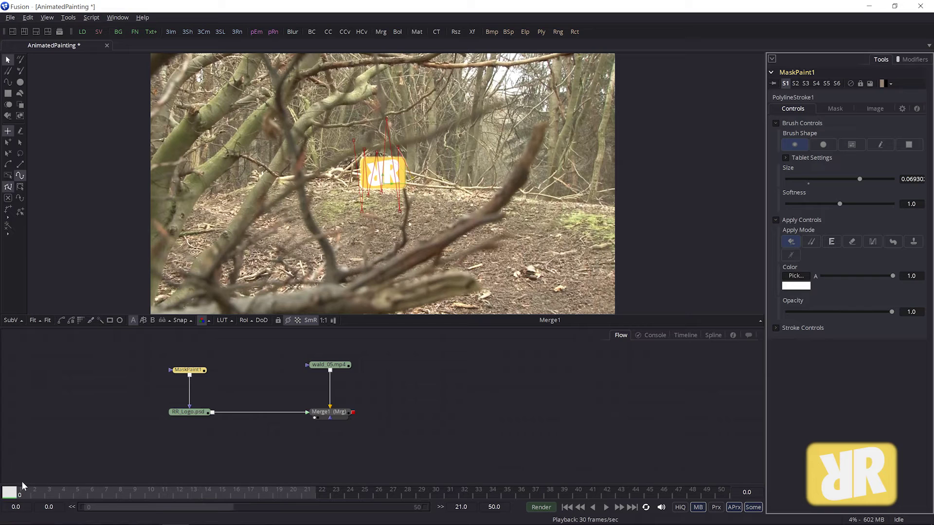
# Set the stroke's Write On End to 0, leaving Stroke Animation at All frames.
pyautogui.click(775, 328)
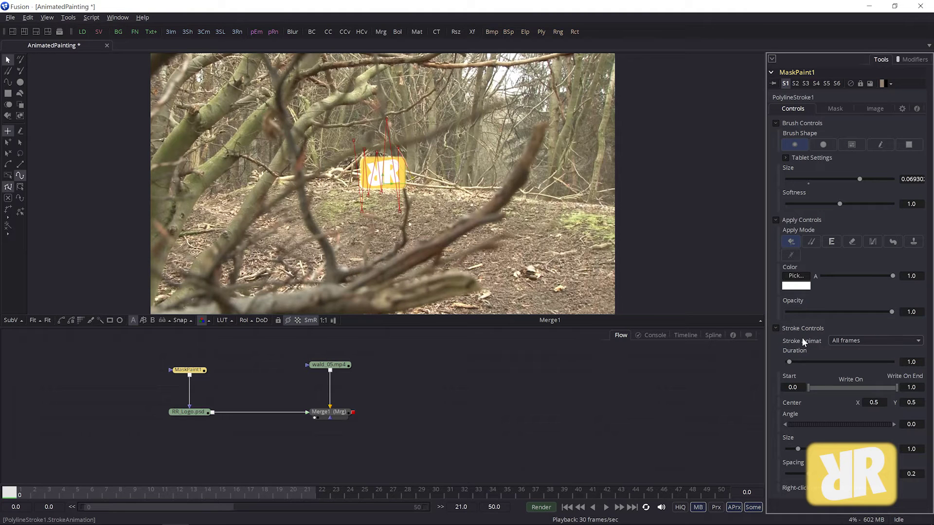
pyautogui.click(898, 340)
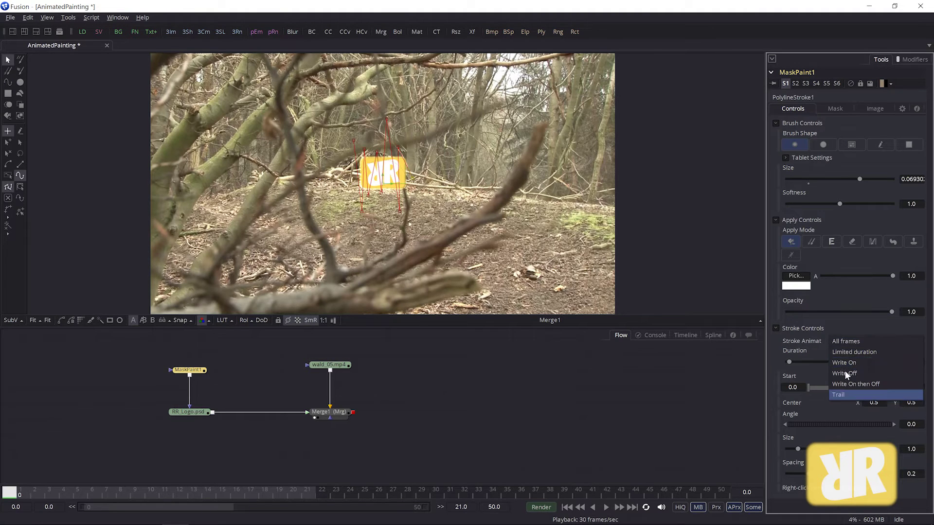
pyautogui.click(769, 339)
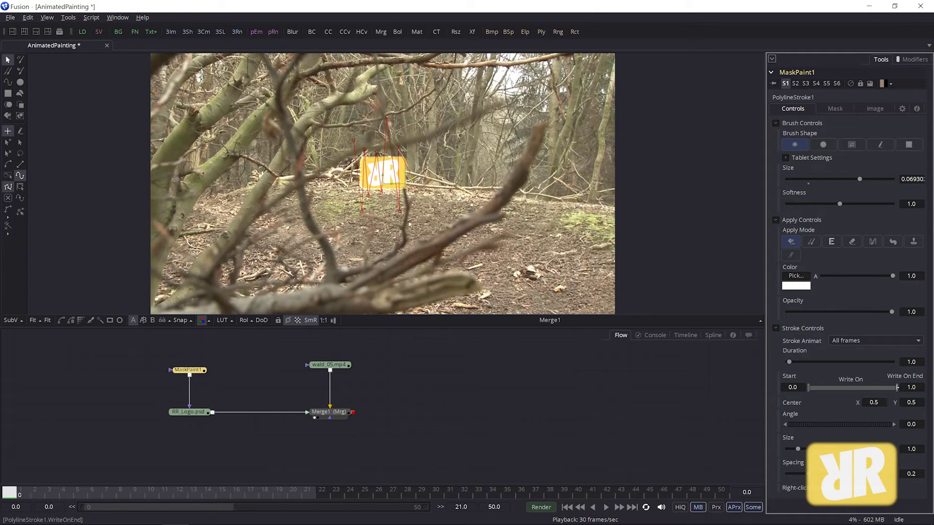
pyautogui.moveTo(886, 387)
pyautogui.mouseDown()
pyautogui.moveTo(821, 387)
pyautogui.moveTo(899, 387)
pyautogui.moveTo(802, 389)
pyautogui.mouseUp()
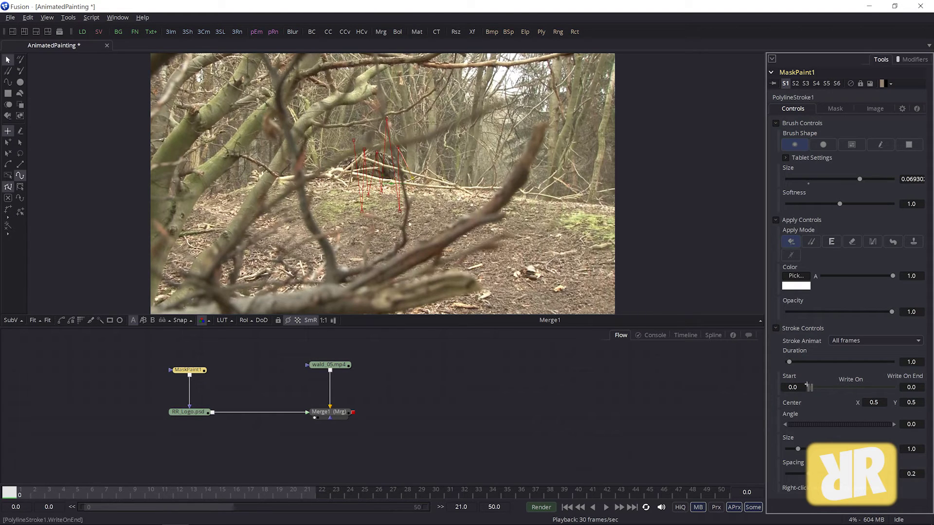
# Keyframe Write On End, then raise it at frame 19 to reveal the logo.
pyautogui.rightClick(808, 387)
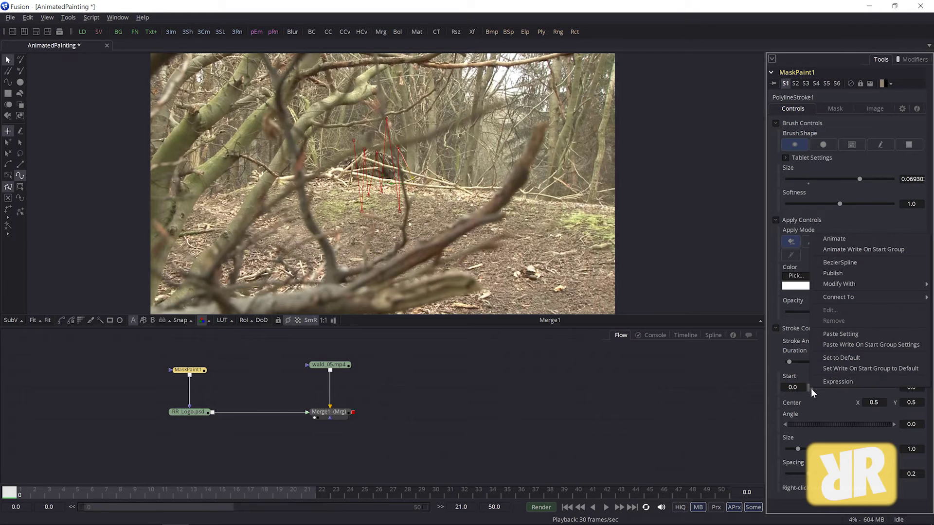
pyautogui.rightClick(811, 388)
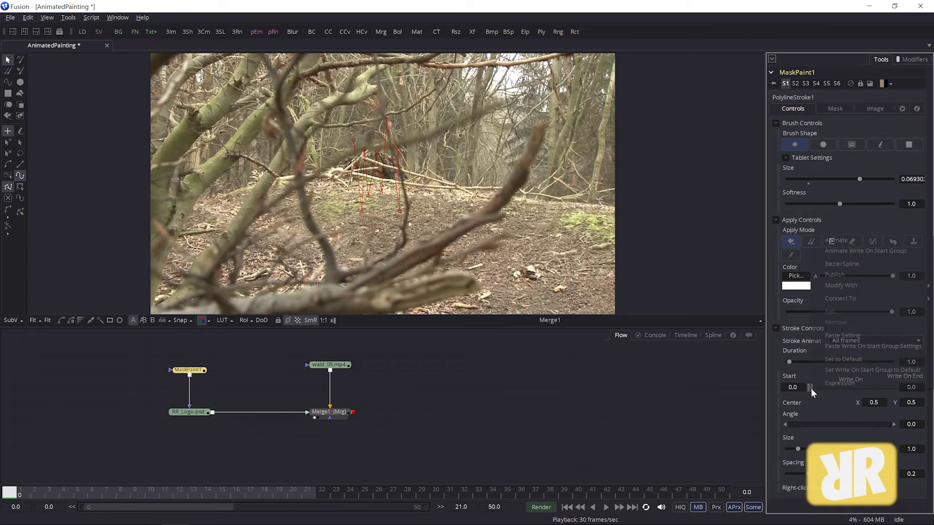
pyautogui.click(836, 241)
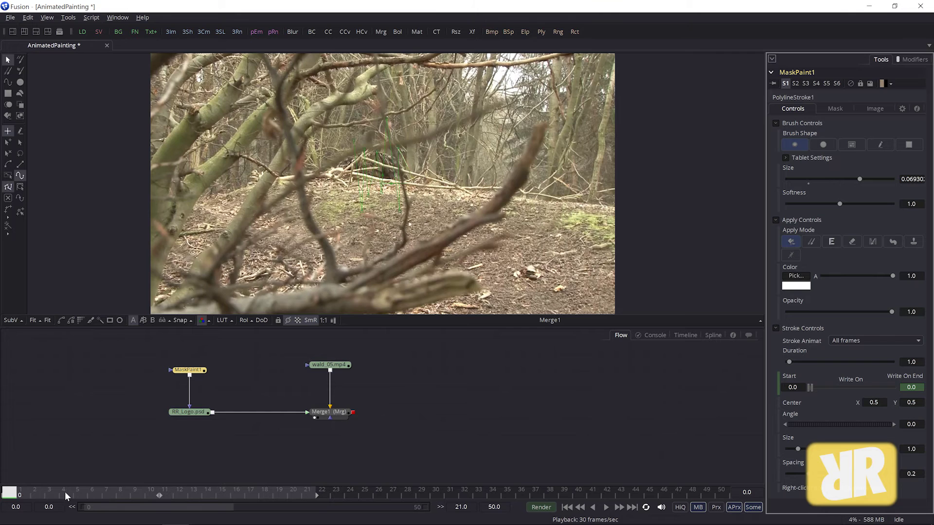
pyautogui.moveTo(66, 496); pyautogui.dragTo(280, 494)
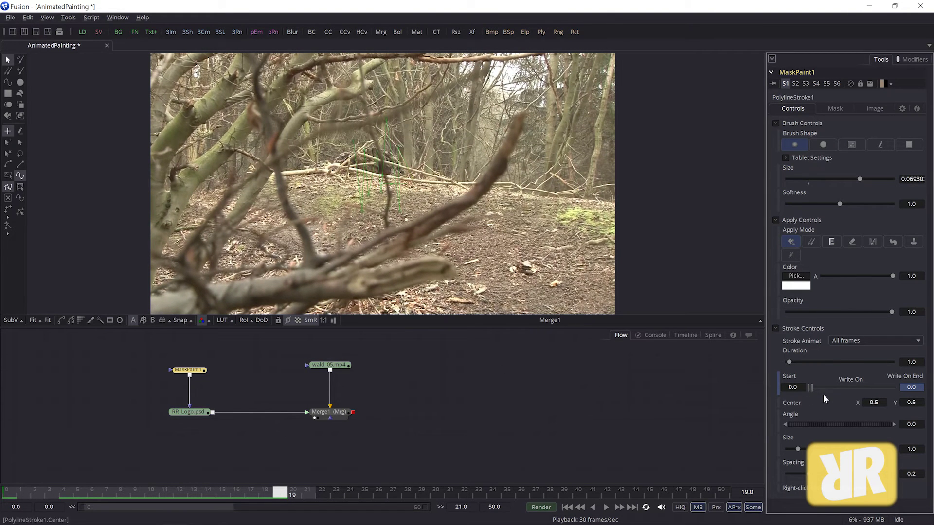
pyautogui.moveTo(812, 387); pyautogui.dragTo(926, 387)
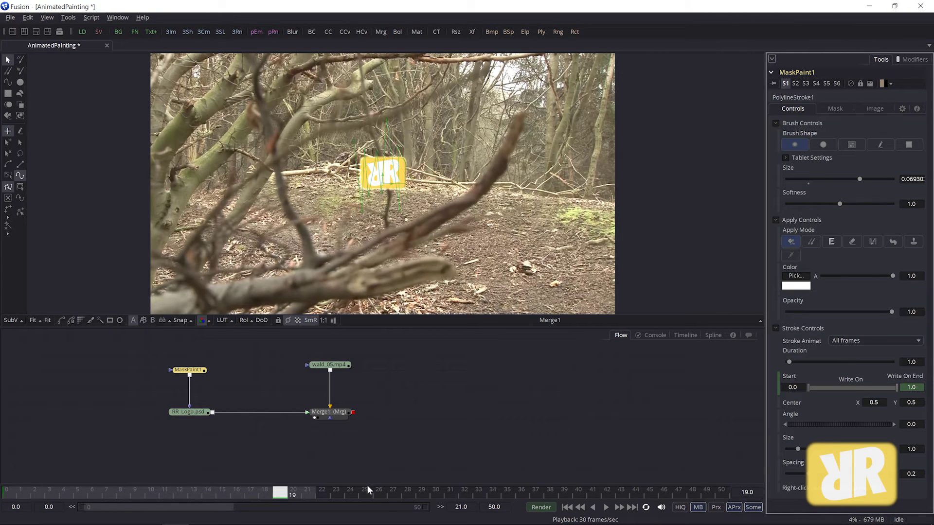
# Play the comp from the start and stop once the logo is written on.
pyautogui.click(567, 506)
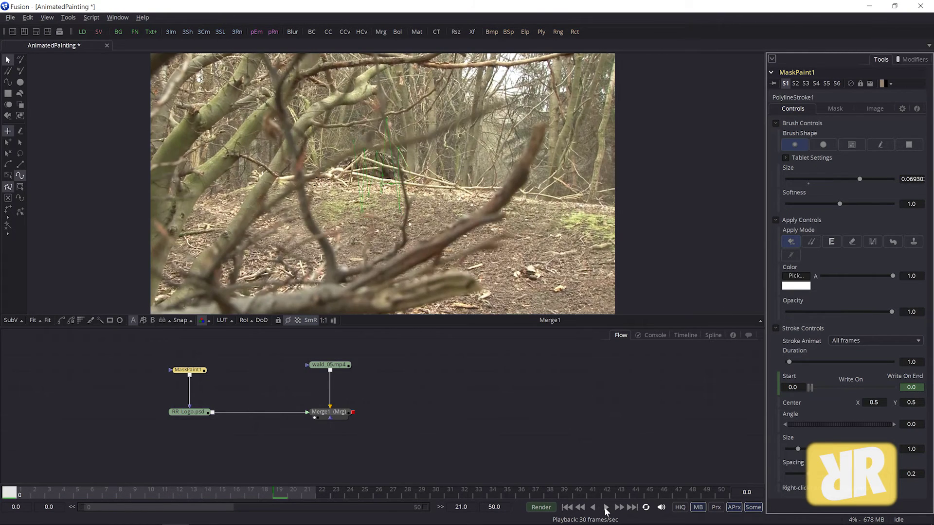
pyautogui.click(606, 507)
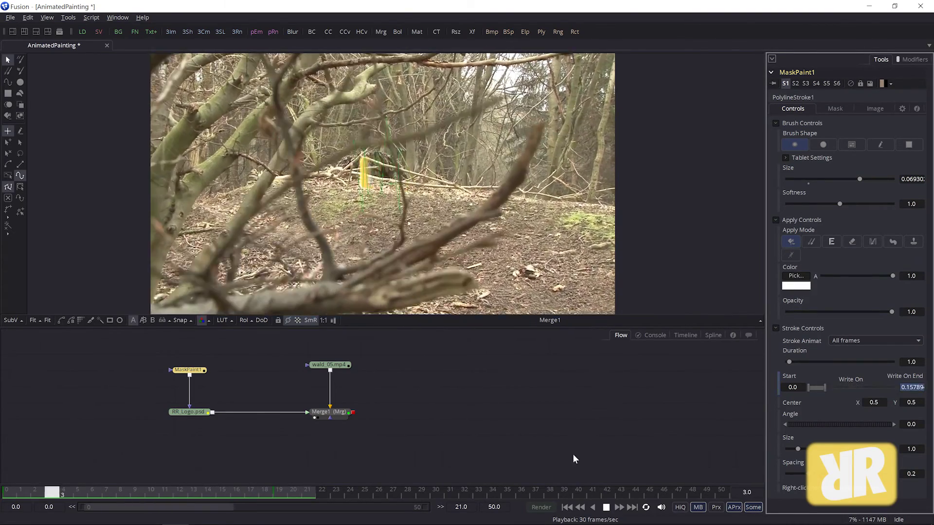
pyautogui.click(606, 507)
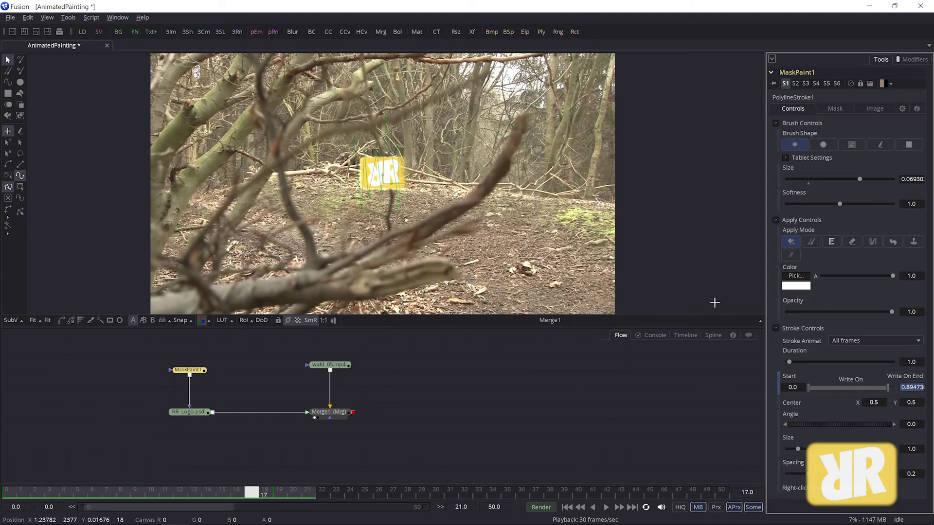
pyautogui.click(713, 335)
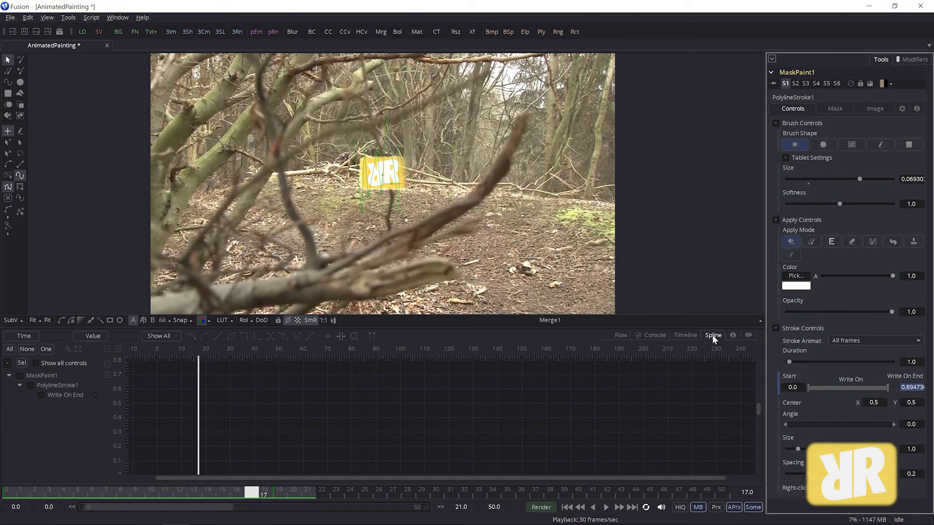
pyautogui.click(43, 396)
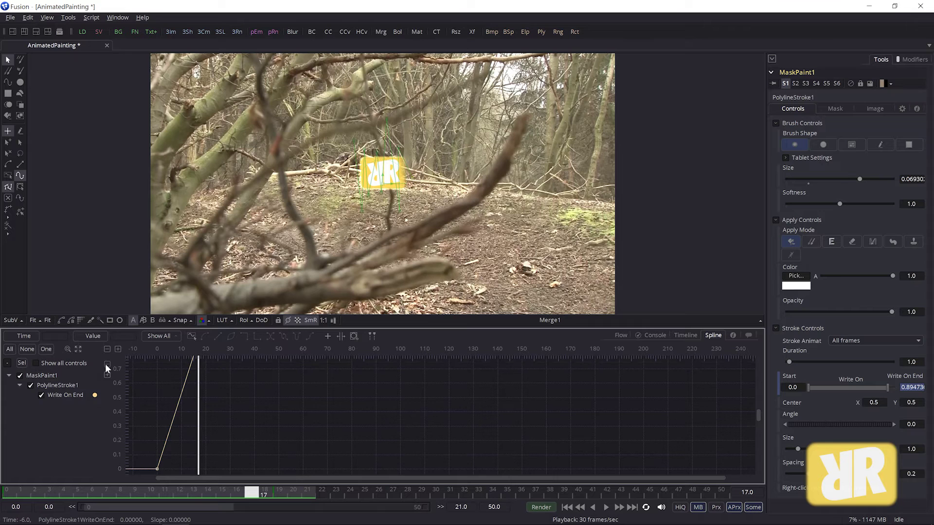
pyautogui.hotkey('ctrl', 'f')
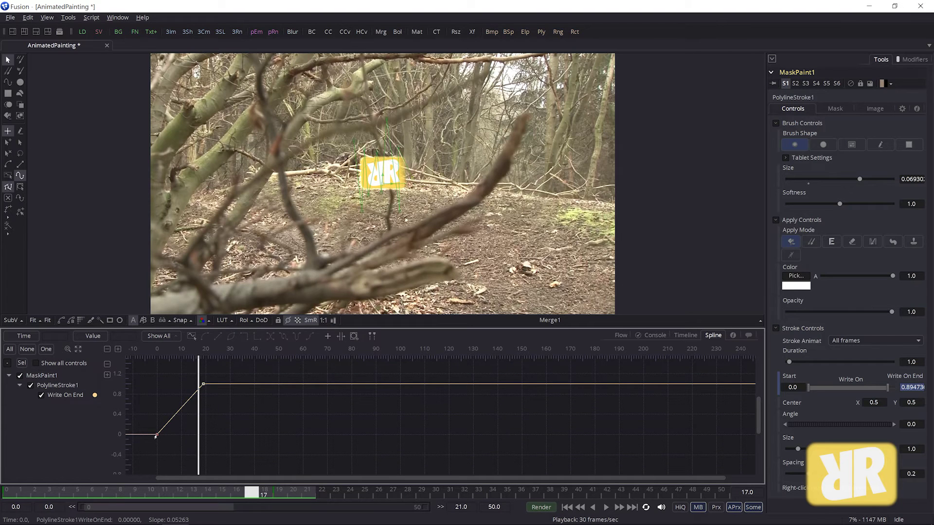
pyautogui.click(202, 384)
pyautogui.moveTo(195, 409)
pyautogui.mouseDown()
pyautogui.moveTo(193, 426)
pyautogui.moveTo(161, 421)
pyautogui.mouseUp()
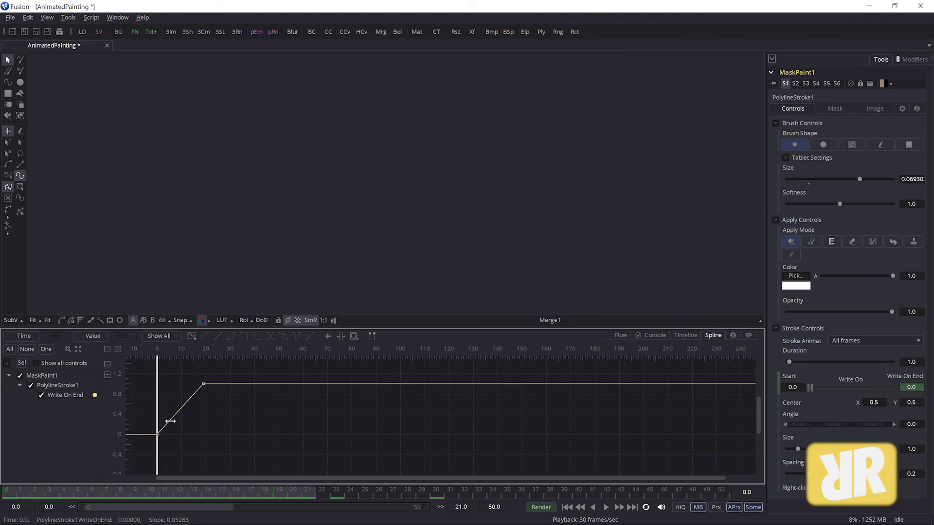
pyautogui.moveTo(170, 421); pyautogui.dragTo(180, 421)
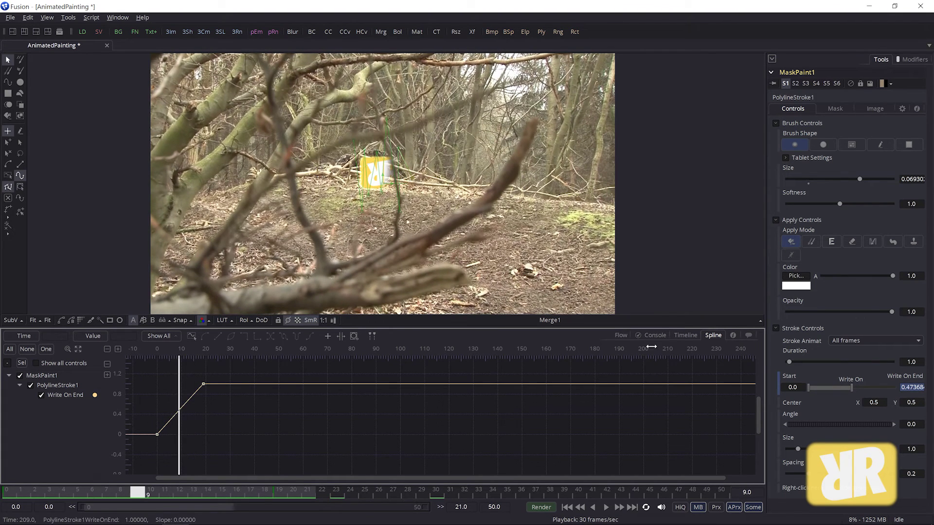
pyautogui.click(621, 335)
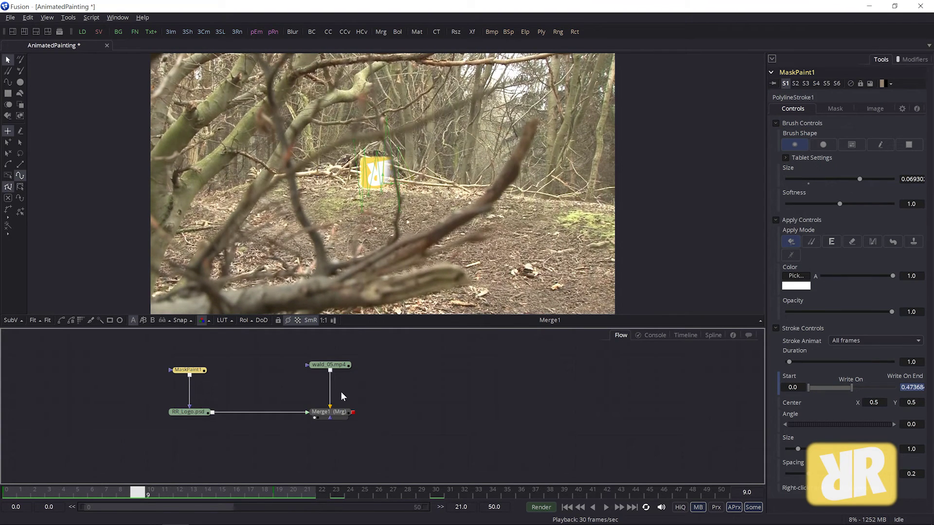
# Disconnect wald_05.mp4 and delete MaskPaint1, RR_Logo and Merge1.
pyautogui.moveTo(328, 394)
pyautogui.mouseDown()
pyautogui.moveTo(329, 364)
pyautogui.moveTo(408, 374)
pyautogui.mouseUp()
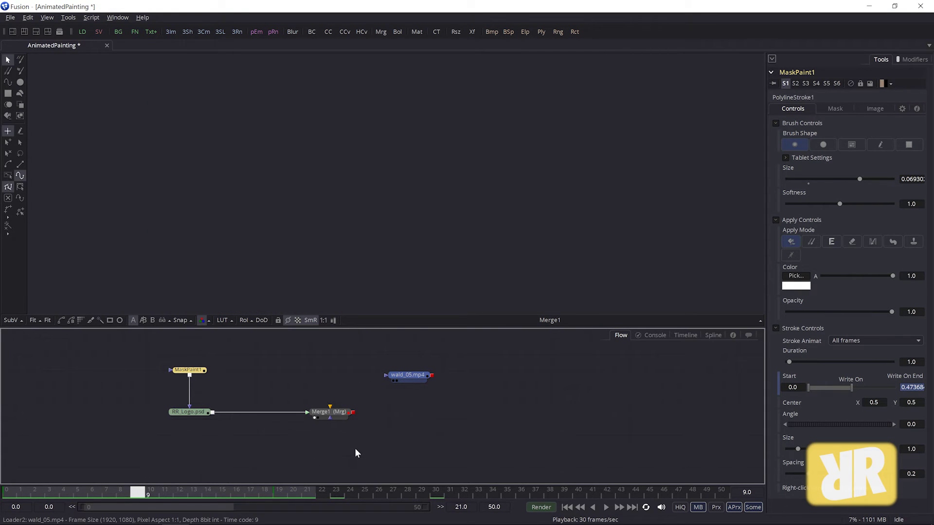
pyautogui.moveTo(356, 440); pyautogui.dragTo(164, 361)
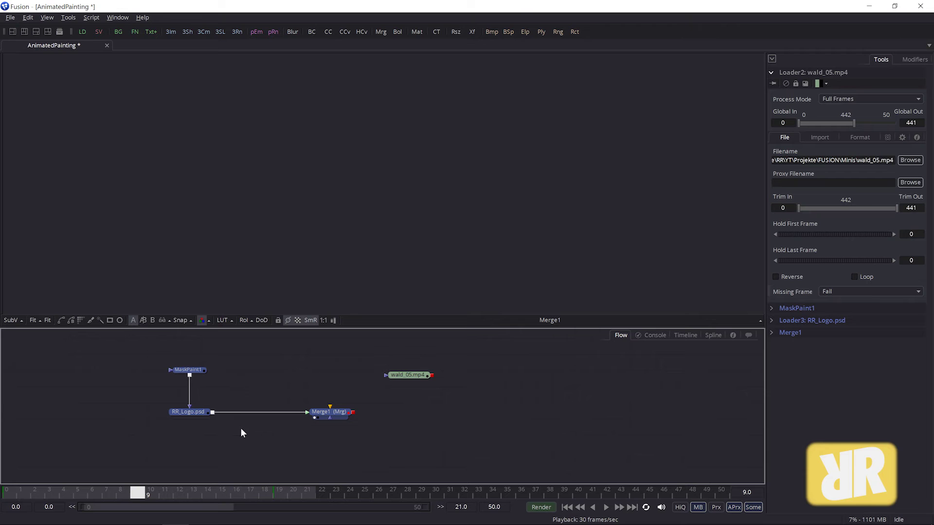
pyautogui.press('Delete')
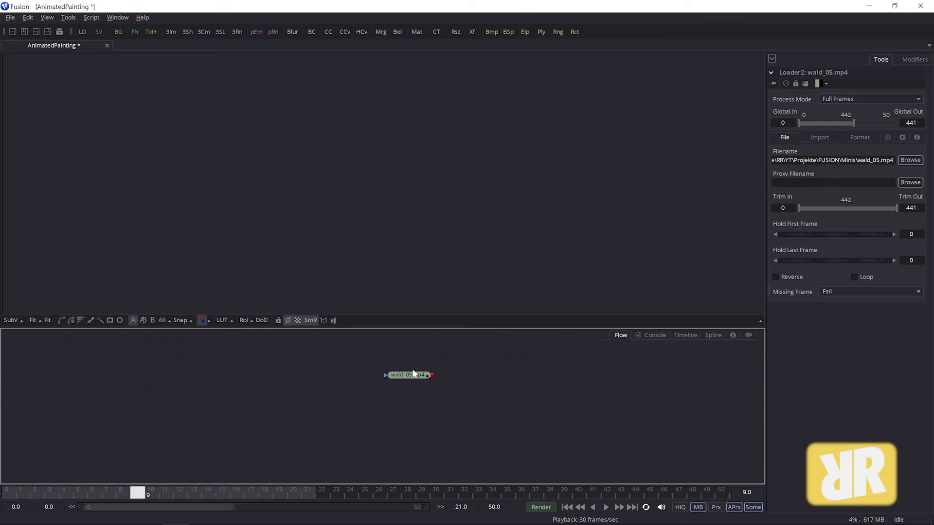
# Reposition and view wald_05.mp4, then add a Paint tool after it.
pyautogui.moveTo(409, 375); pyautogui.dragTo(206, 377)
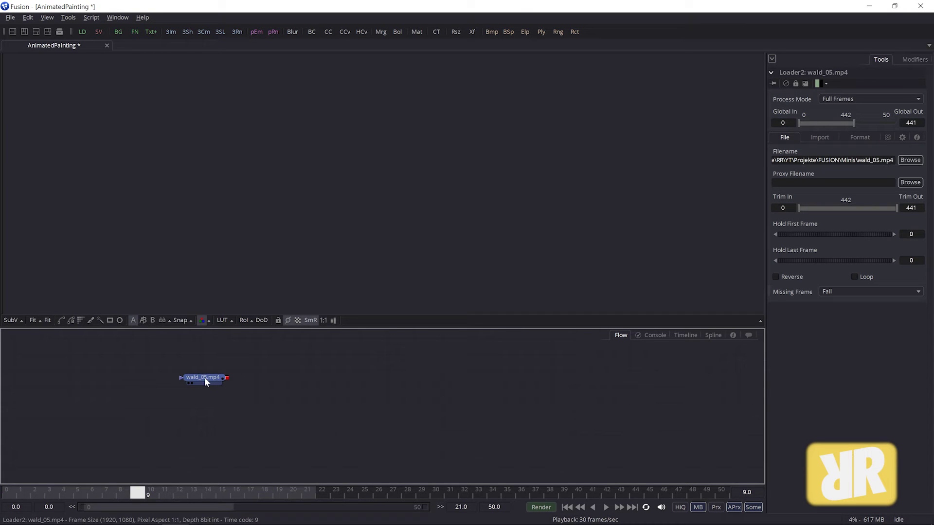
pyautogui.press('1')
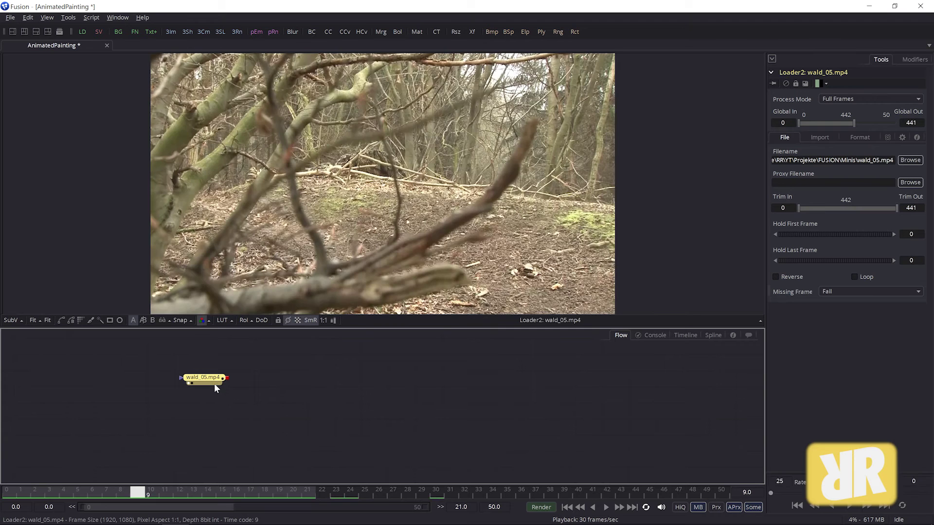
pyautogui.moveTo(205, 379); pyautogui.dragTo(216, 384)
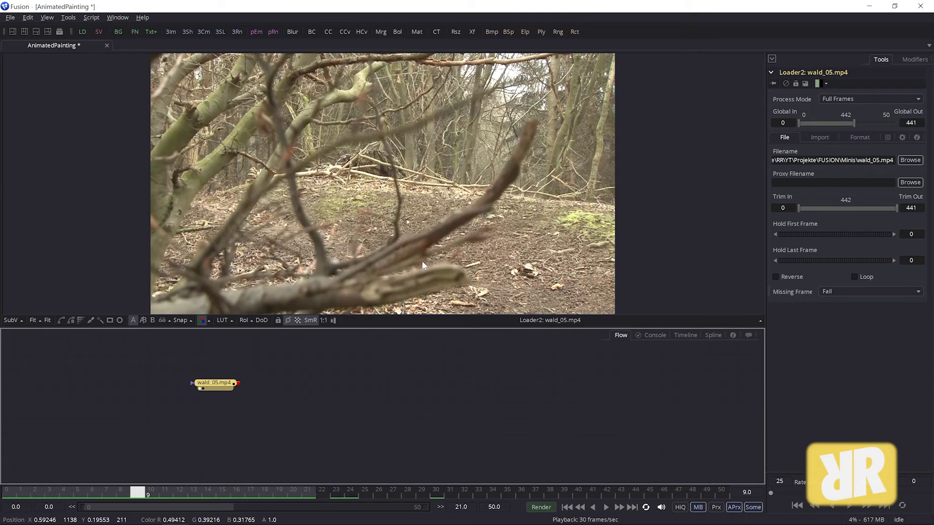
pyautogui.hotkey('ctrl', 'space')
pyautogui.write('paint')
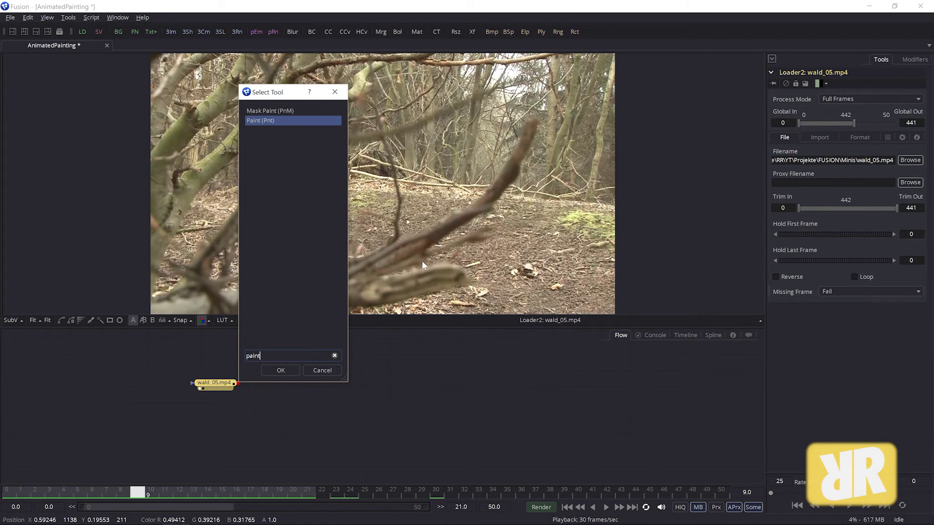
pyautogui.press('Return')
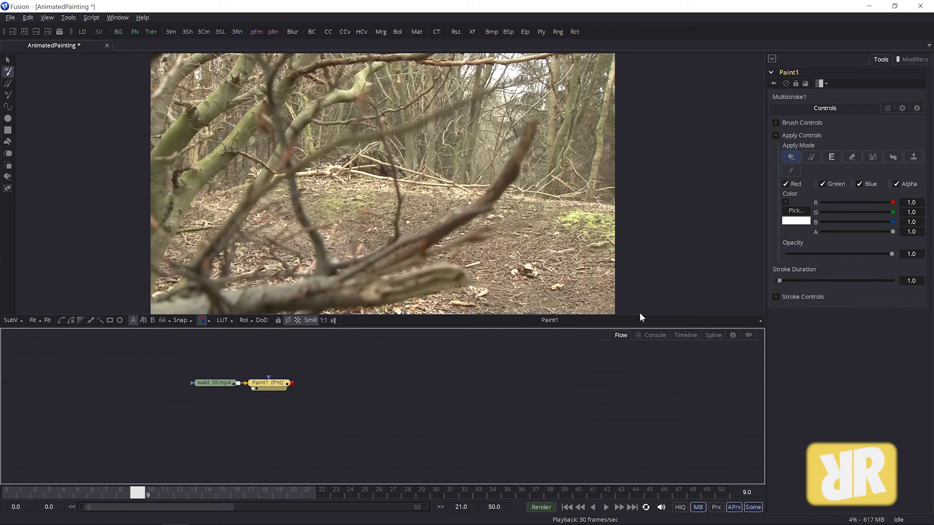
# Start a polyline stroke zigzagging across the top, down the right side and along the bottom.
pyautogui.click(8, 107)
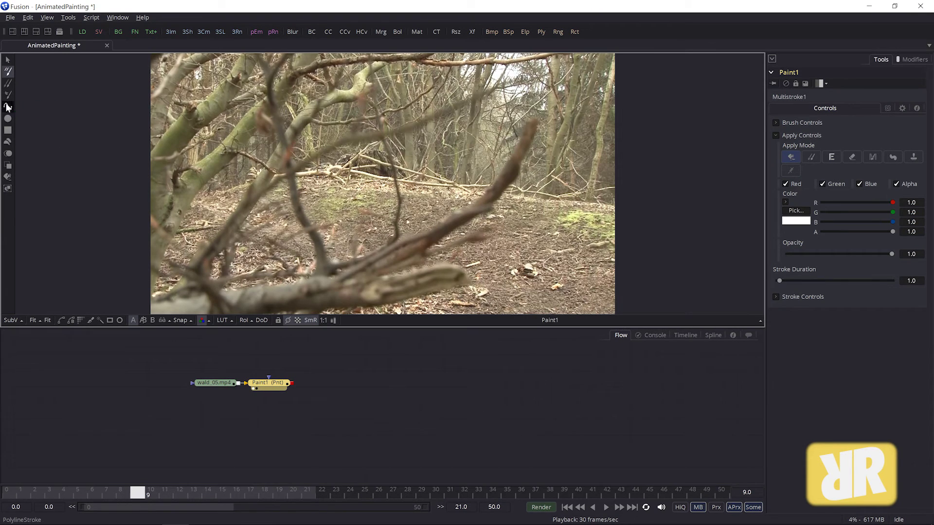
pyautogui.click(260, 101)
pyautogui.click(229, 159)
pyautogui.click(248, 208)
pyautogui.click(332, 210)
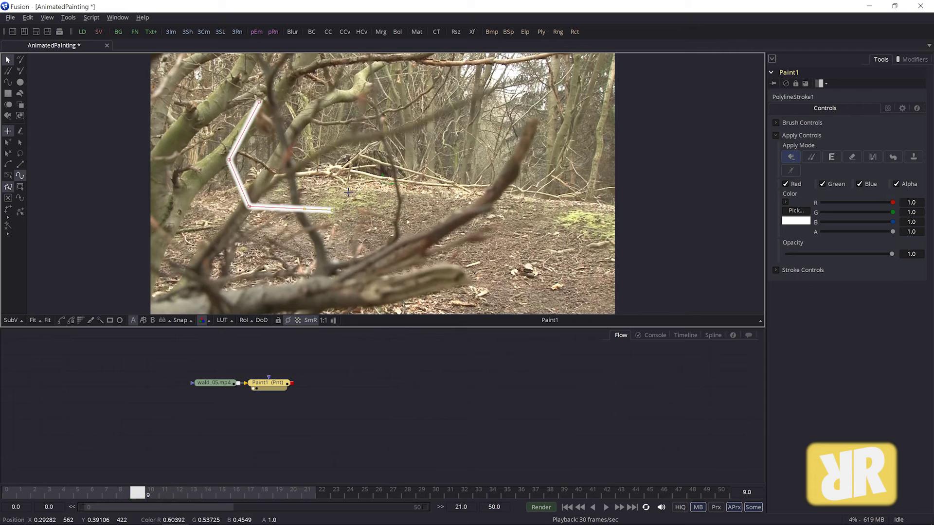
pyautogui.click(350, 110)
pyautogui.click(488, 110)
pyautogui.click(504, 261)
pyautogui.click(385, 276)
pyautogui.click(300, 251)
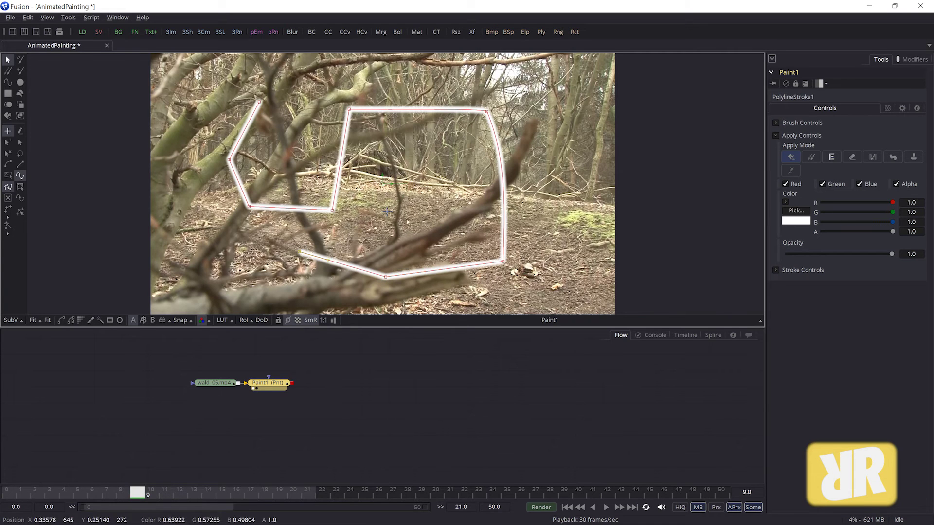
# Continue the stroke through the centre and top, ending upper left, and expand Stroke Controls.
pyautogui.click(394, 201)
pyautogui.click(390, 136)
pyautogui.click(467, 150)
pyautogui.click(557, 136)
pyautogui.click(503, 76)
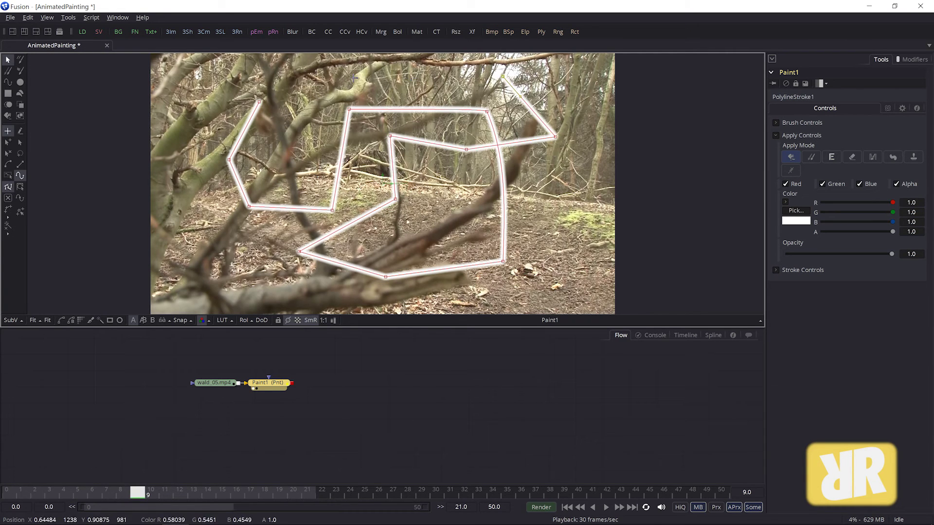
pyautogui.click(354, 77)
pyautogui.click(274, 83)
pyautogui.click(280, 166)
pyautogui.click(225, 101)
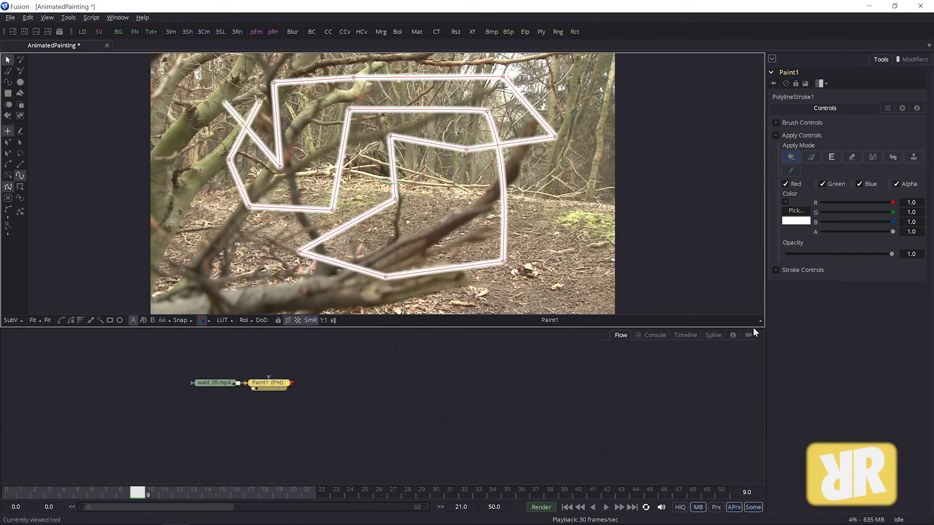
pyautogui.click(777, 269)
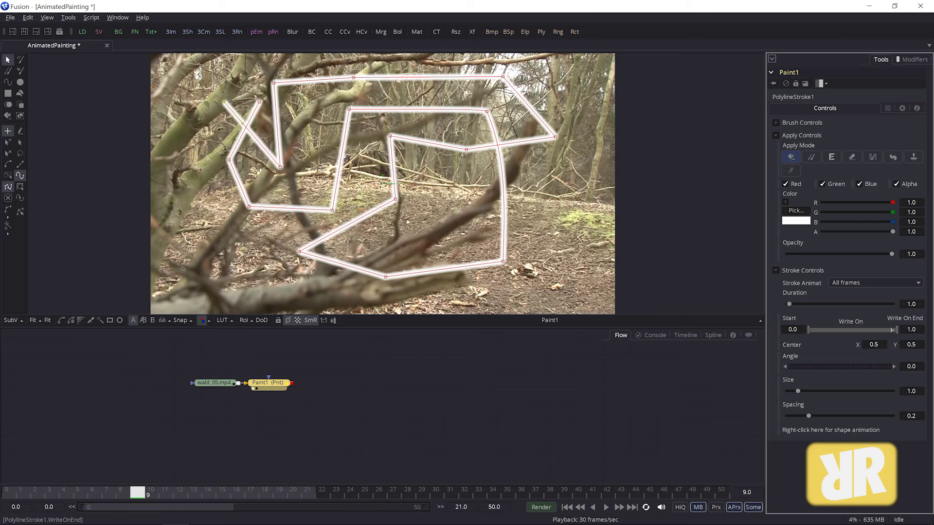
# Lower the stroke's Write On End slider to about 0.606.
pyautogui.moveTo(892, 329)
pyautogui.mouseDown()
pyautogui.moveTo(838, 333)
pyautogui.moveTo(885, 332)
pyautogui.mouseUp()
pyautogui.moveTo(885, 331); pyautogui.dragTo(863, 330)
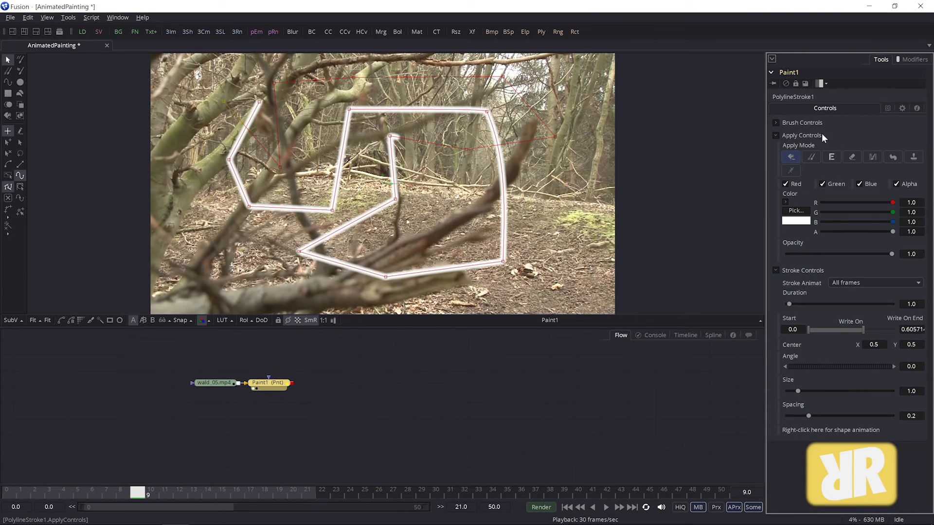
# Adjust the stroke's Size and Softness and switch it to the ball_metal image brush.
pyautogui.click(801, 122)
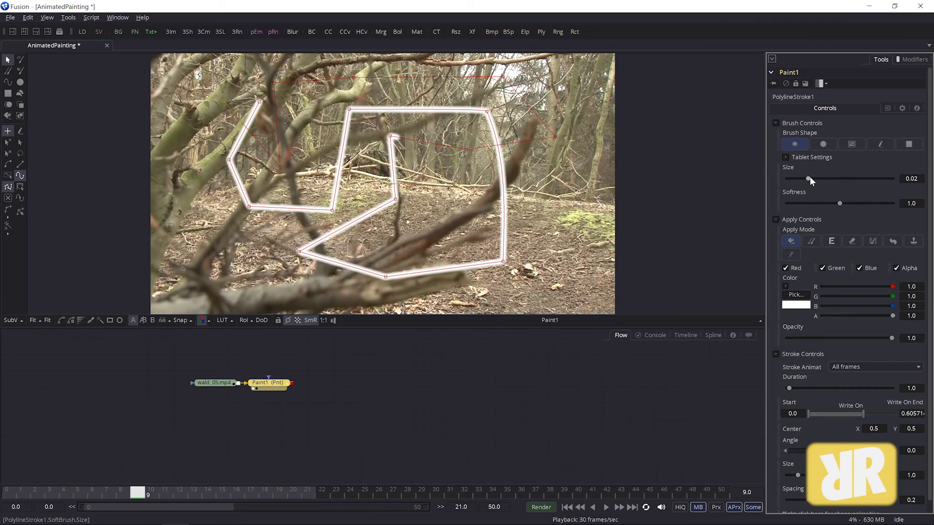
pyautogui.moveTo(810, 178)
pyautogui.mouseDown()
pyautogui.moveTo(843, 178)
pyautogui.moveTo(797, 202)
pyautogui.mouseUp()
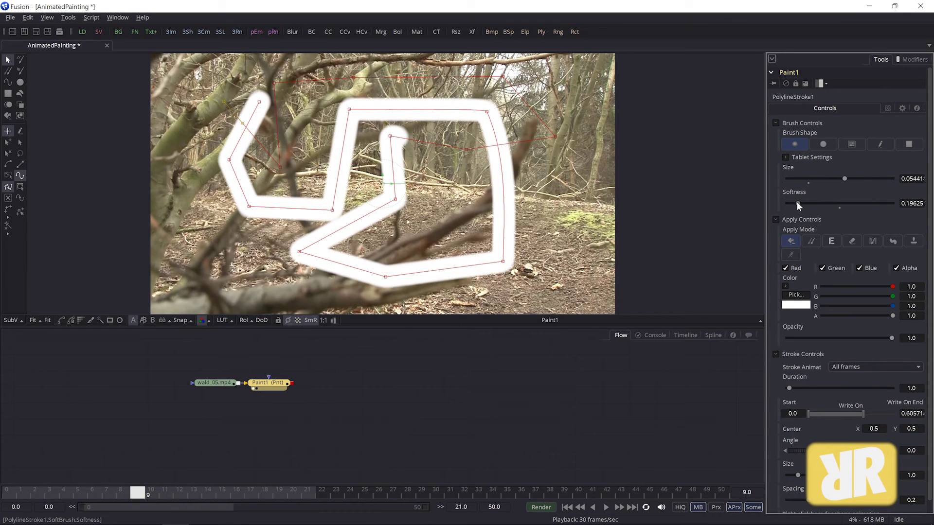
pyautogui.click(854, 144)
pyautogui.click(875, 216)
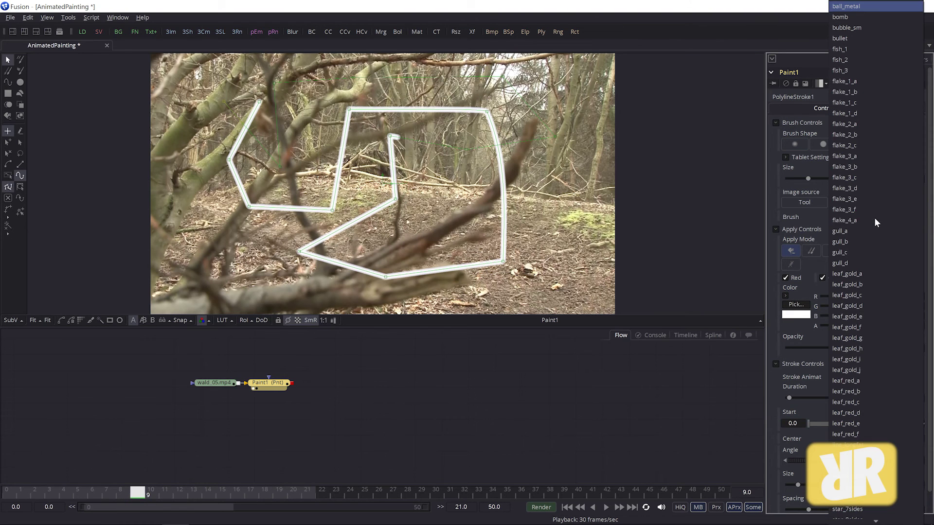
pyautogui.click(769, 156)
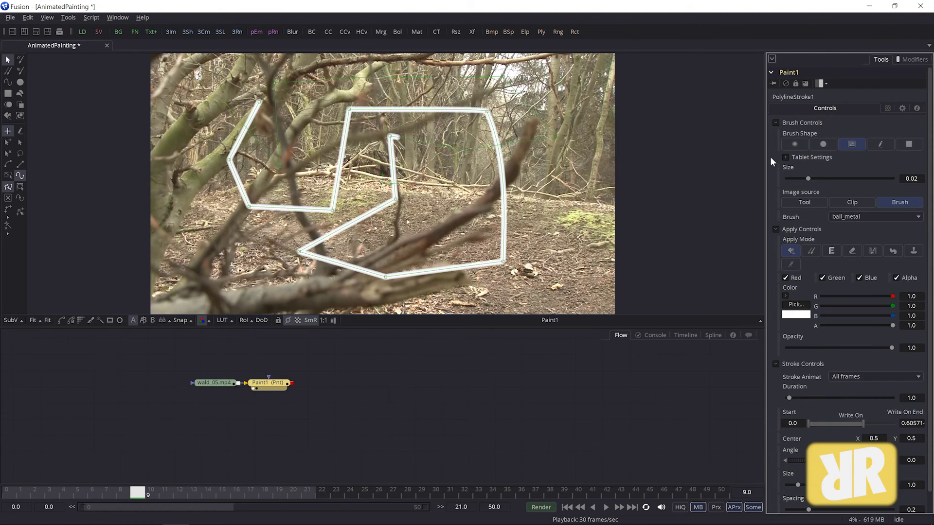
pyautogui.click(777, 123)
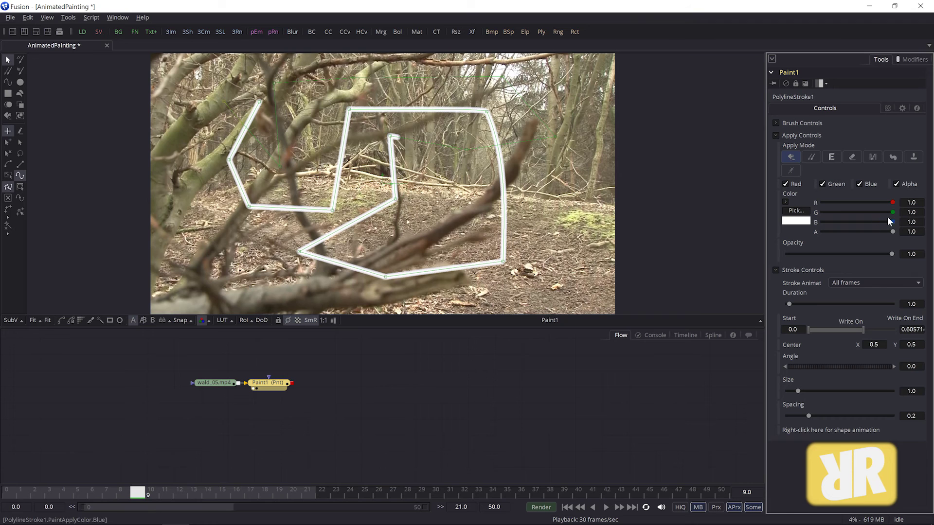
# Lower the stroke's Green colour value to 0.375 in Apply Controls.
pyautogui.moveTo(892, 212); pyautogui.dragTo(851, 213)
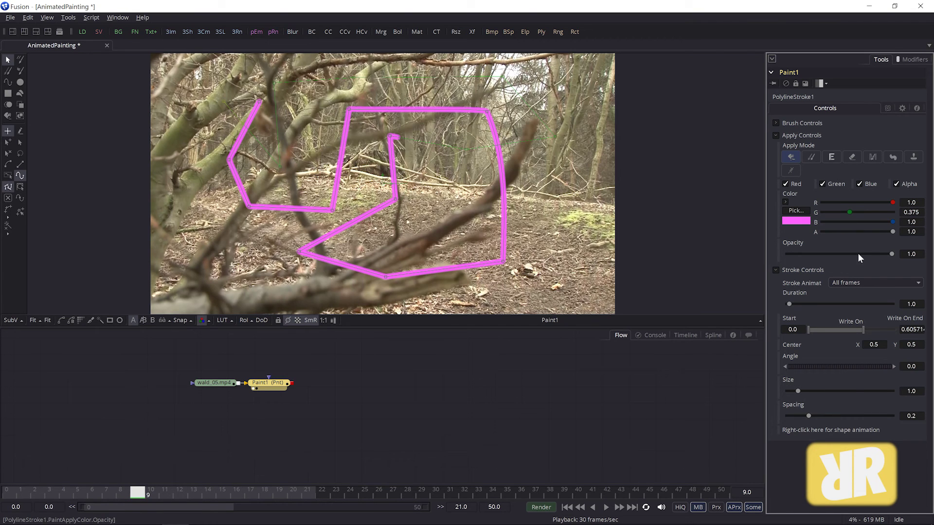